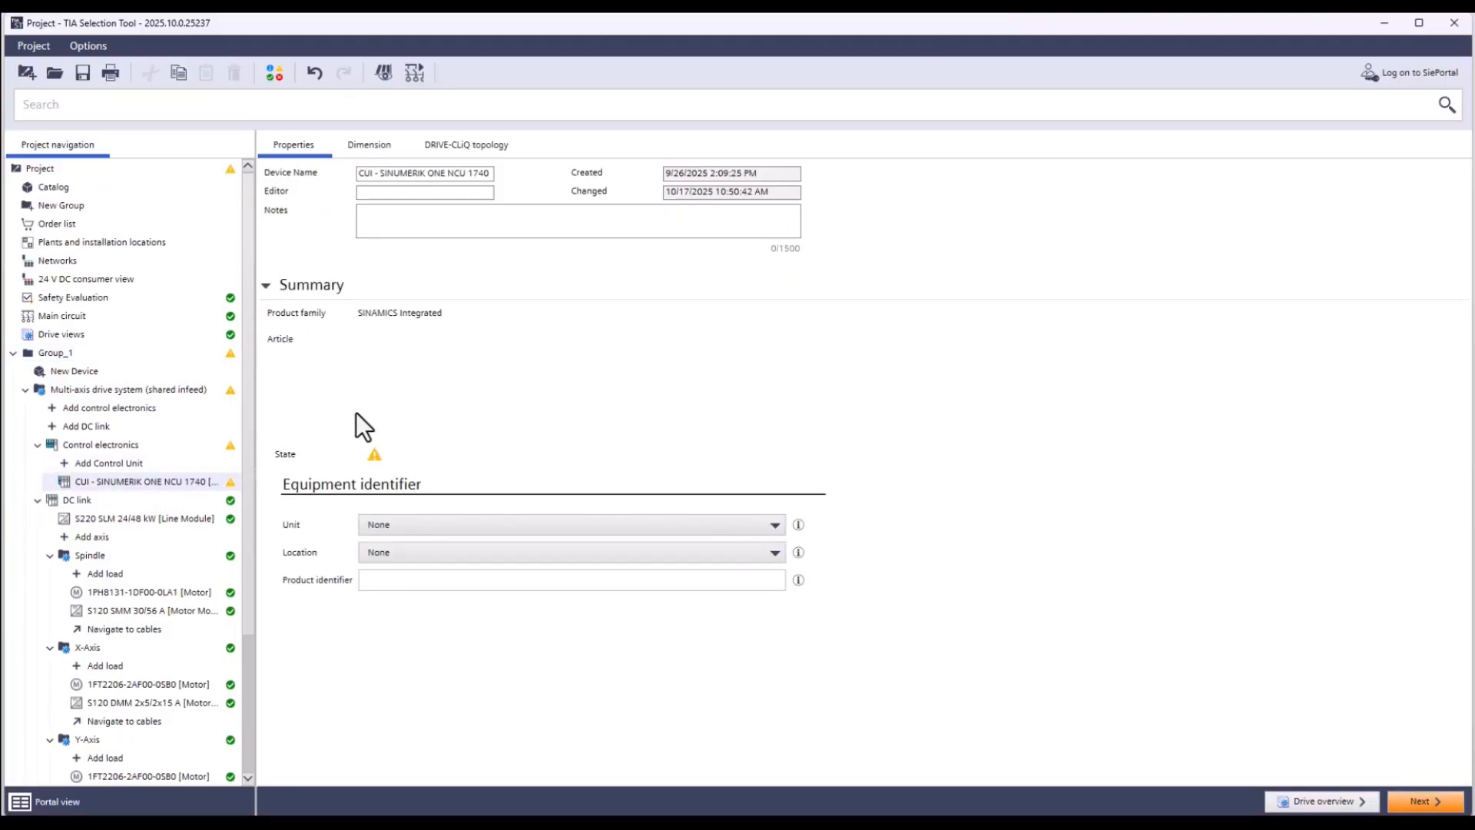
Step: Generate the standard cabling in the DRIVE-CLiQ topology of the SINUMERIK ONE NCU 1740 control unit
click(464, 147)
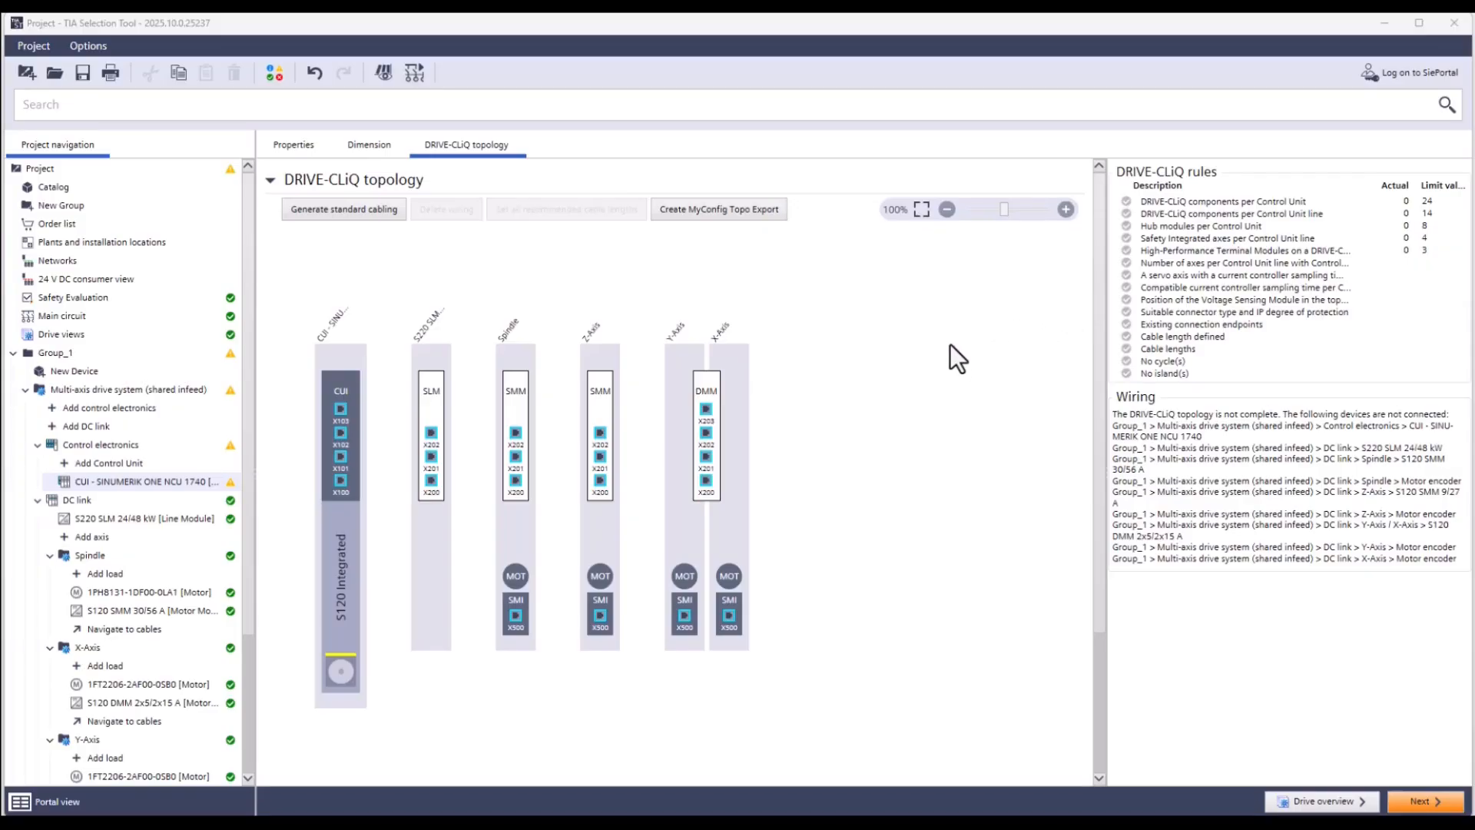
click(375, 216)
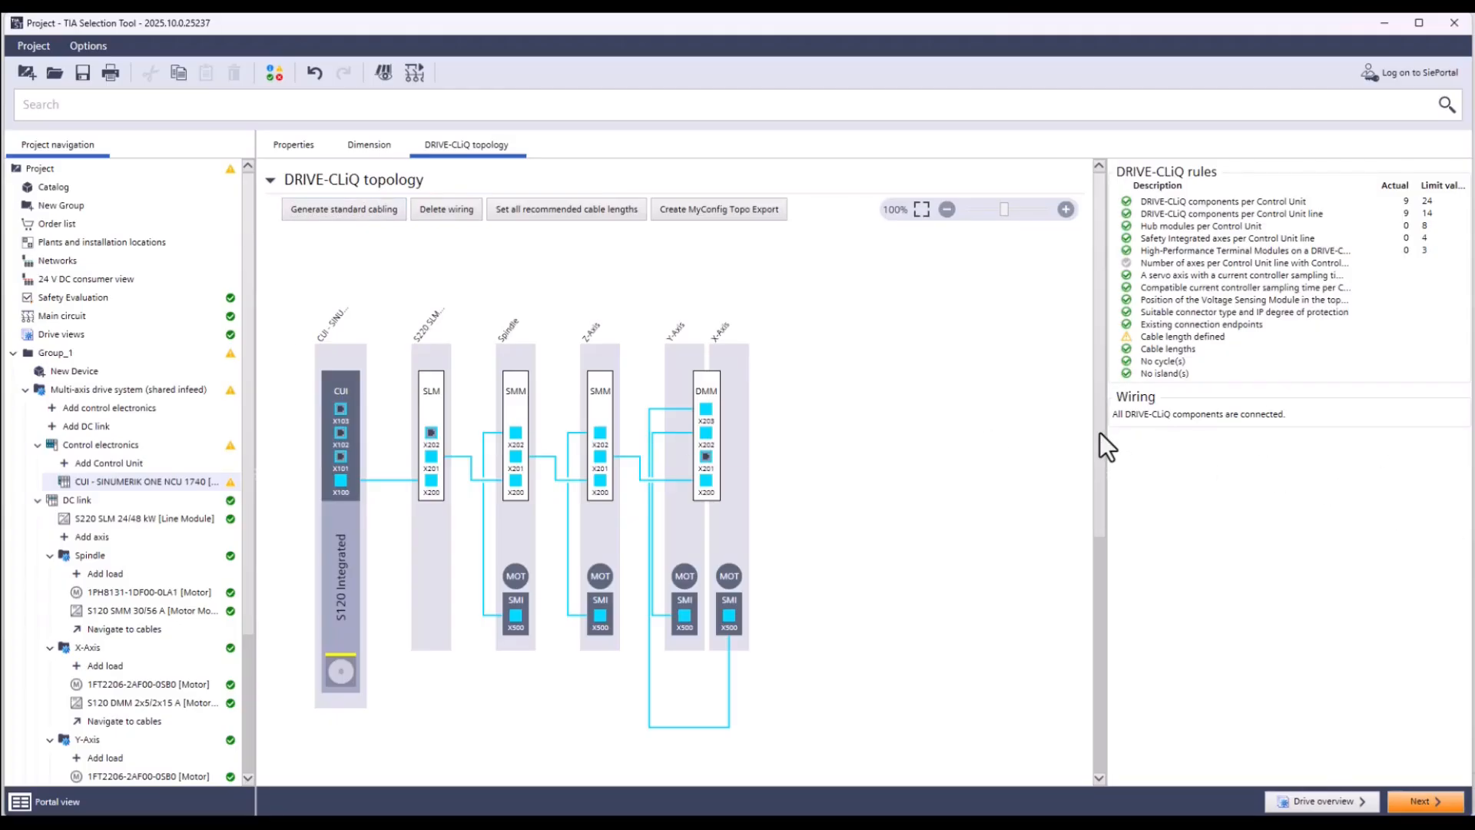
Step: Assign the 1.20 m fixed MOTION-CONNECT cable without 24 V DC cores to the connection from the CUI to the S220 SLM
drag(1099, 432, 1097, 686)
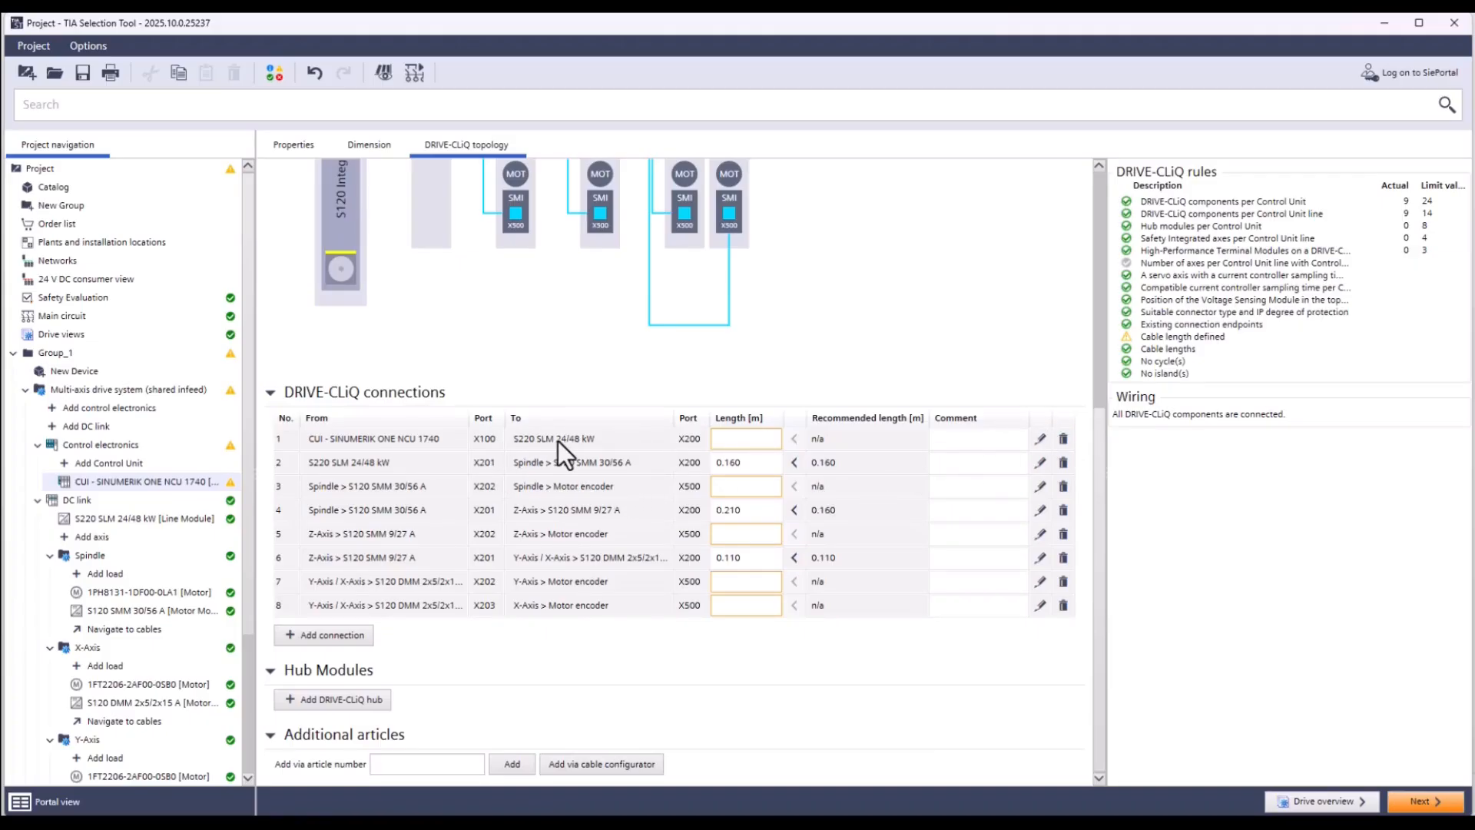
double_click(748, 439)
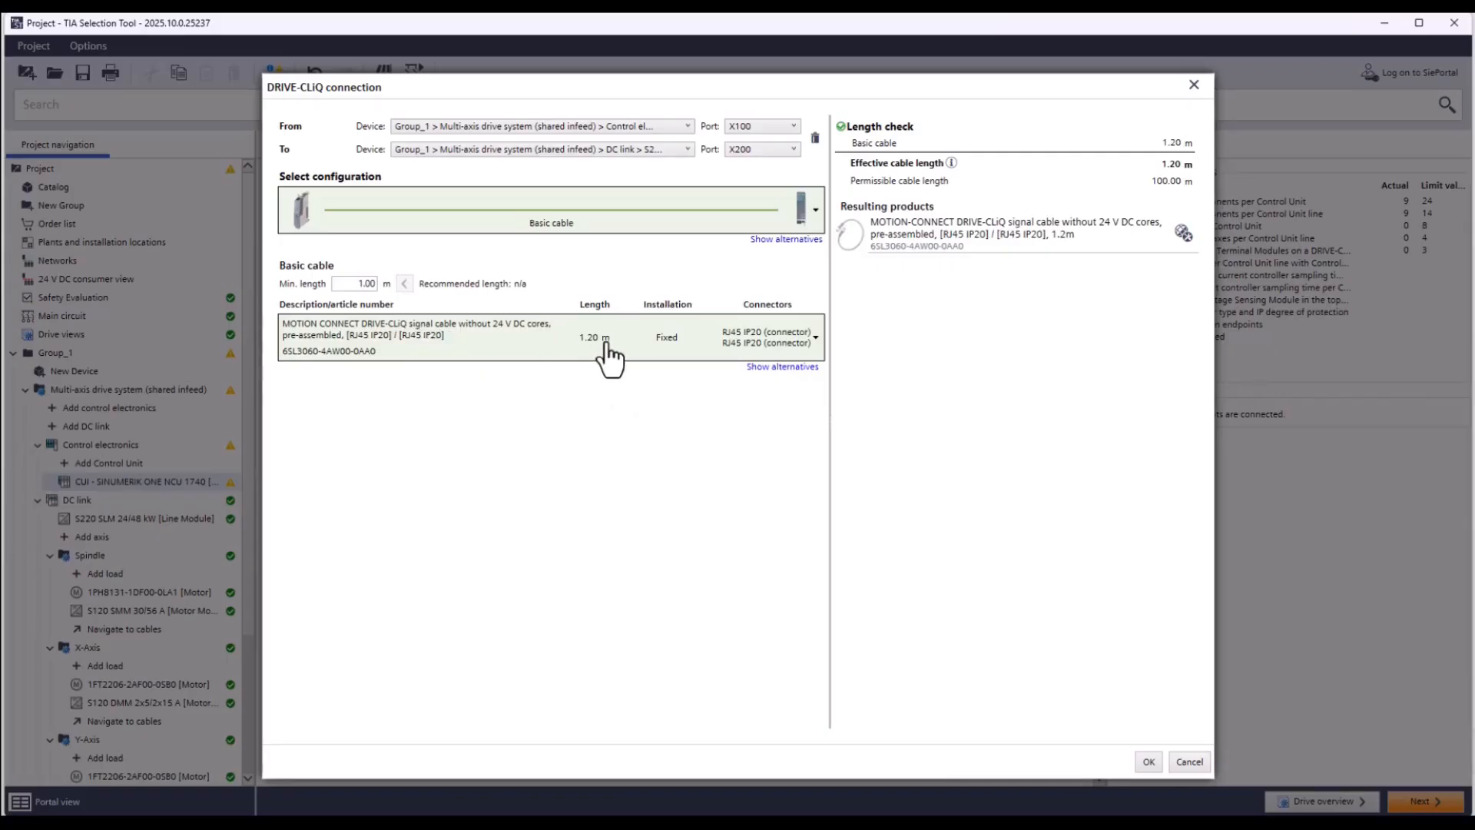
click(1148, 762)
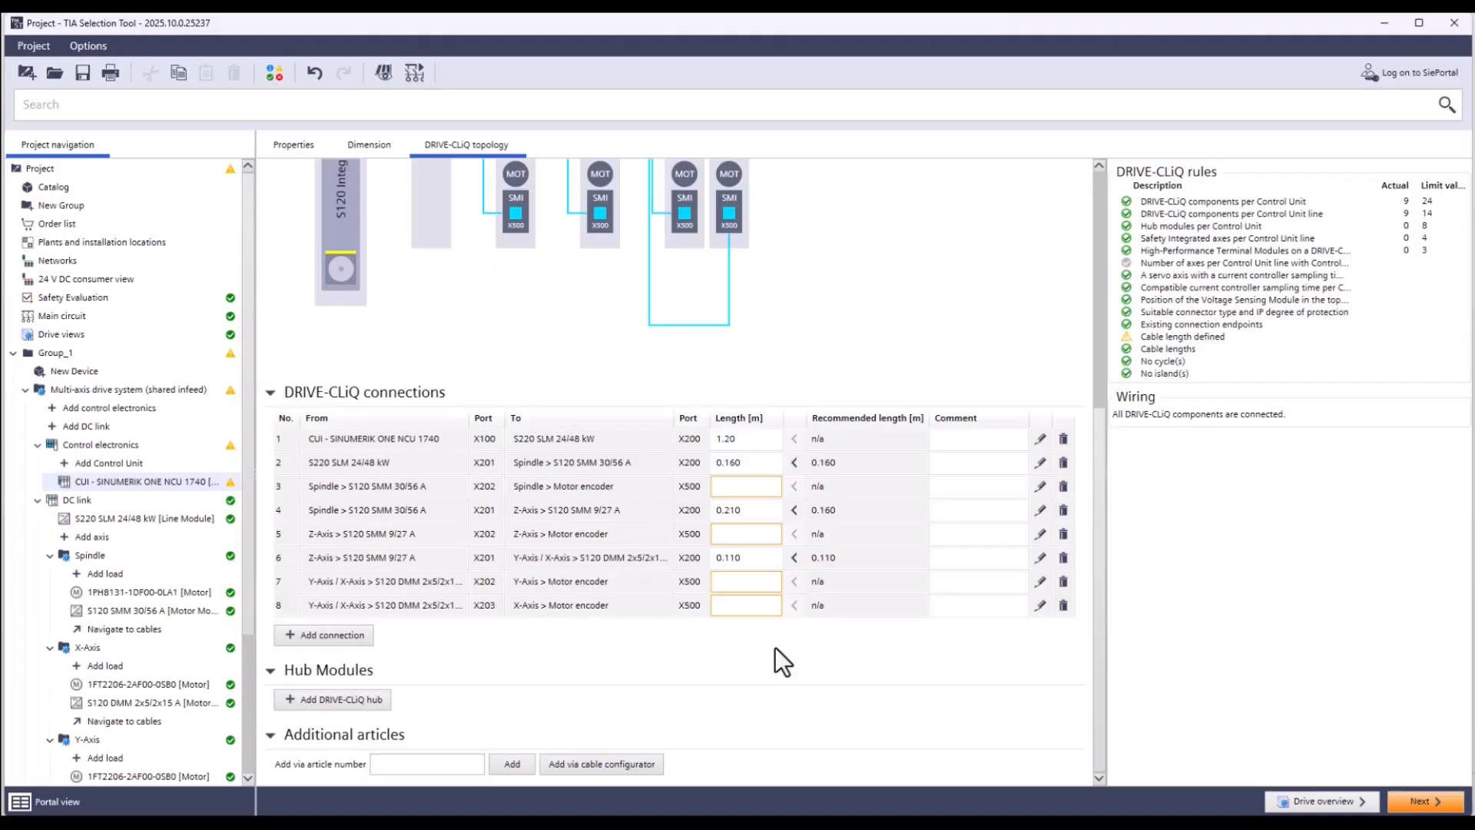
Step: Define the Spindle motor encoder connection with a 10 m minimum length and the trailable MOTION-CONNECT 800PLUS cable
click(763, 486)
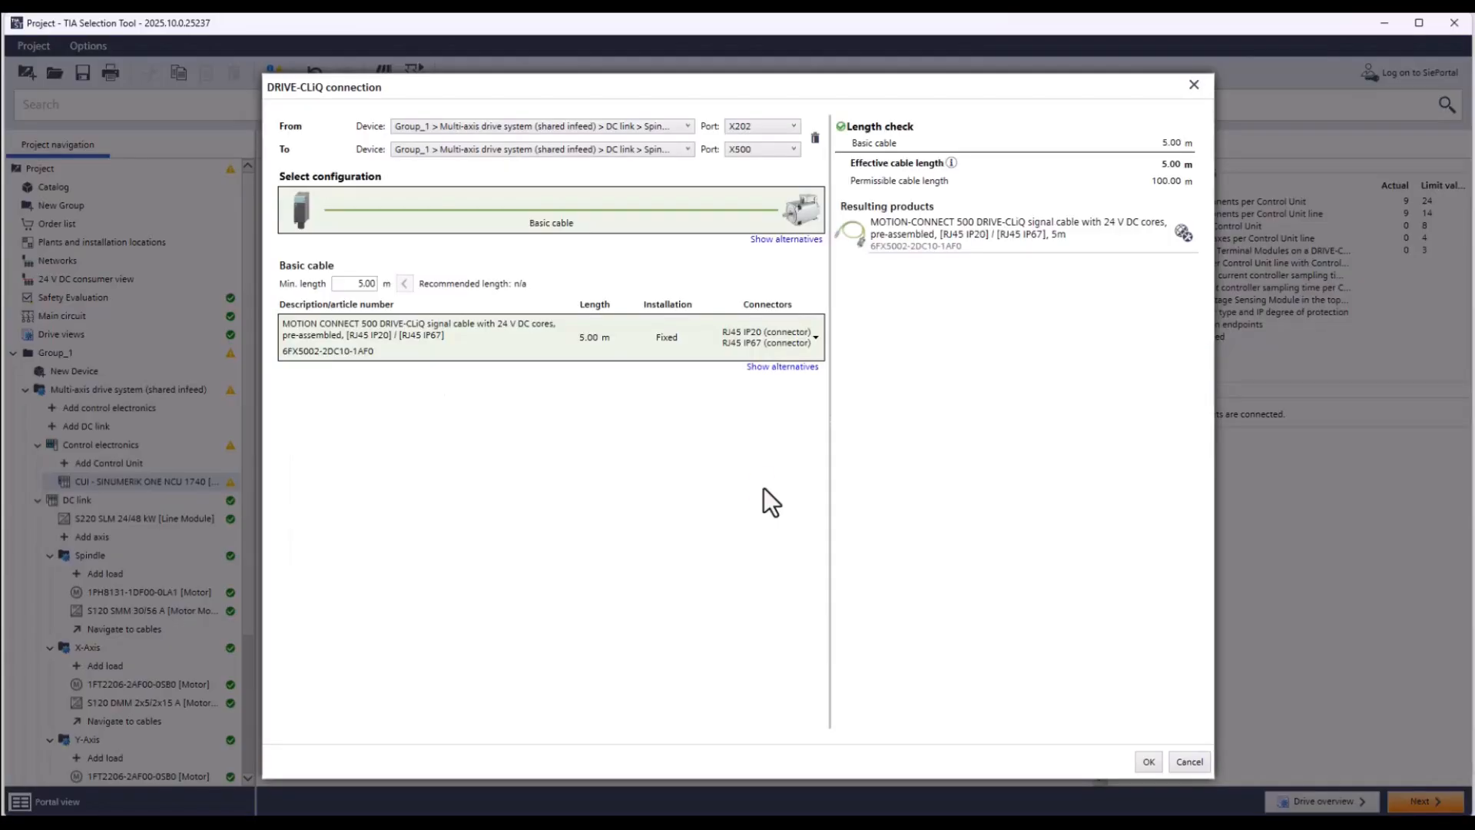
double_click(372, 282)
text(10)
click(665, 349)
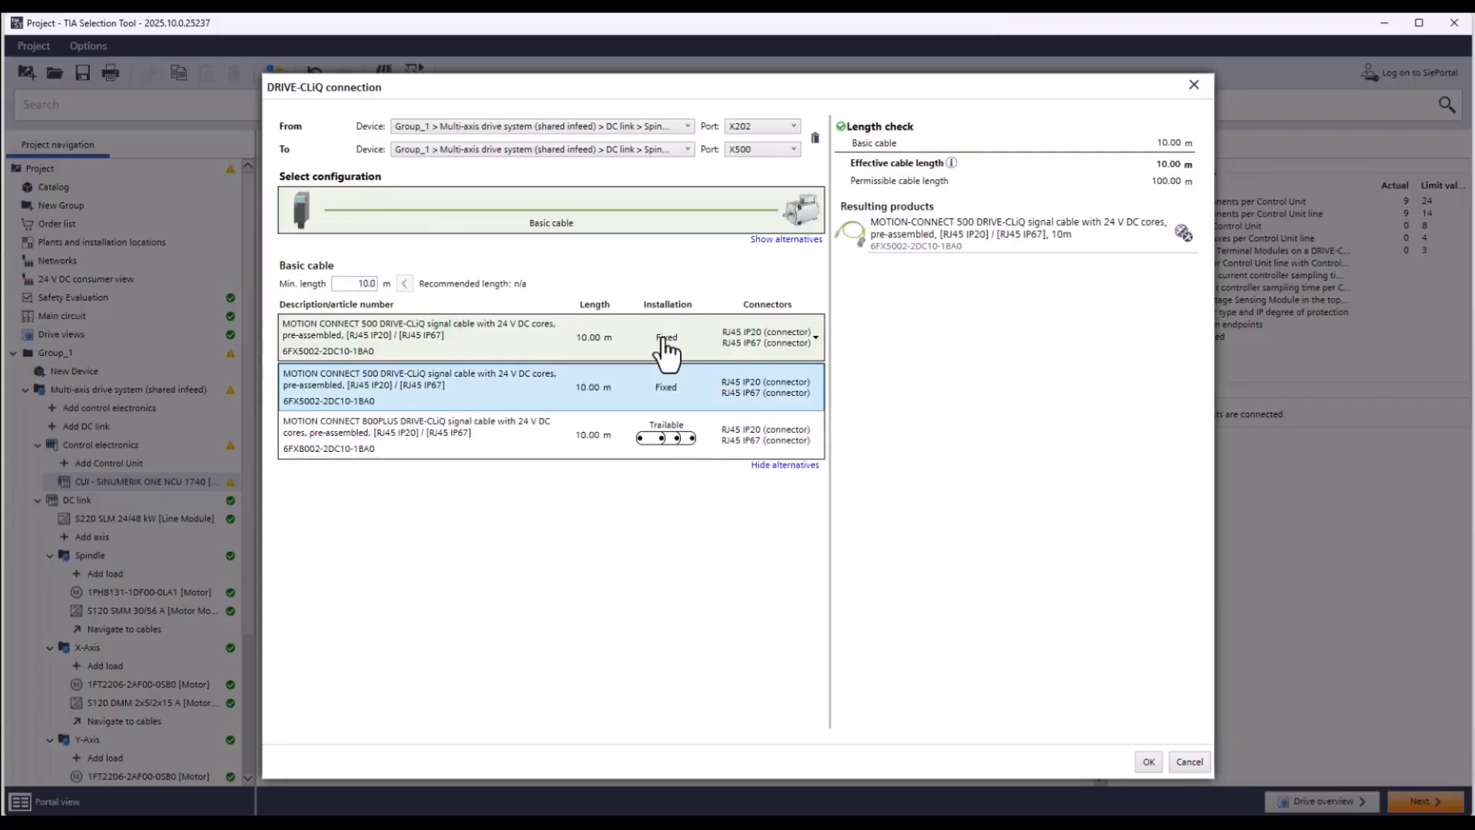
click(628, 444)
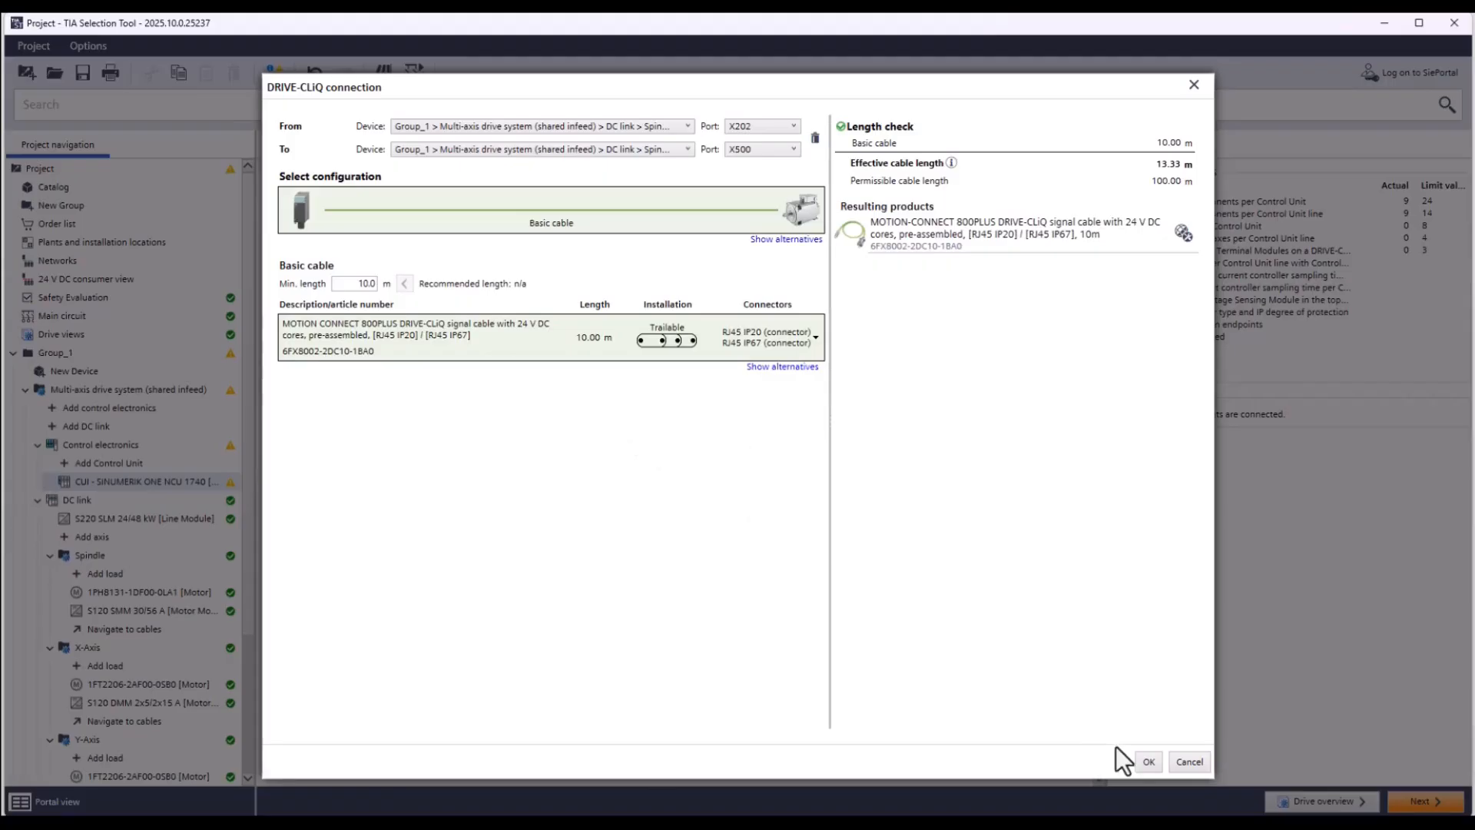
click(1140, 761)
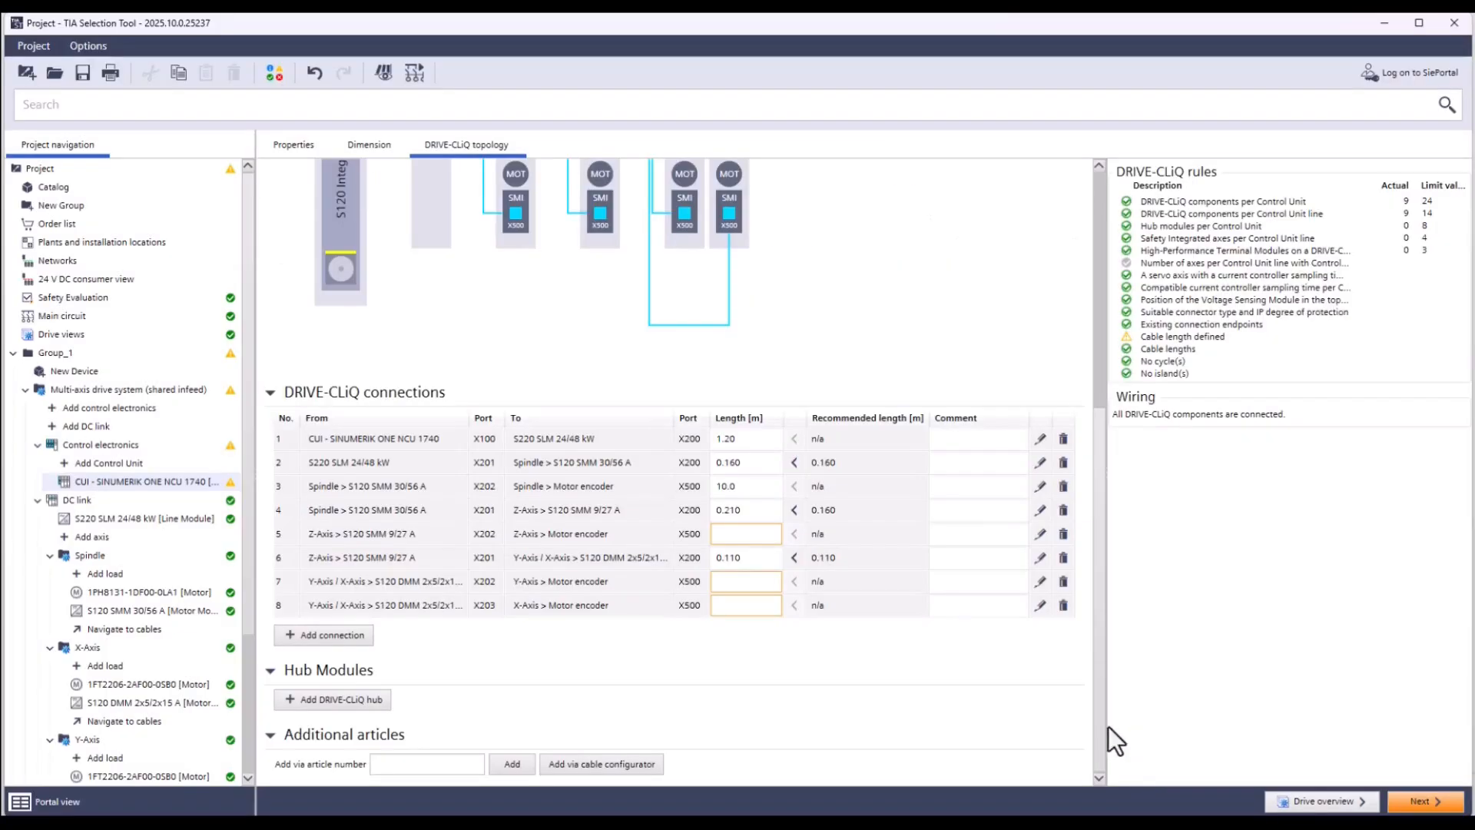
Step: Define the Z-Axis motor encoder connection with a 10 m minimum length and the trailable MOTION-CONNECT 800PLUS cable with M17 SPEED-CONNECT connector
click(760, 532)
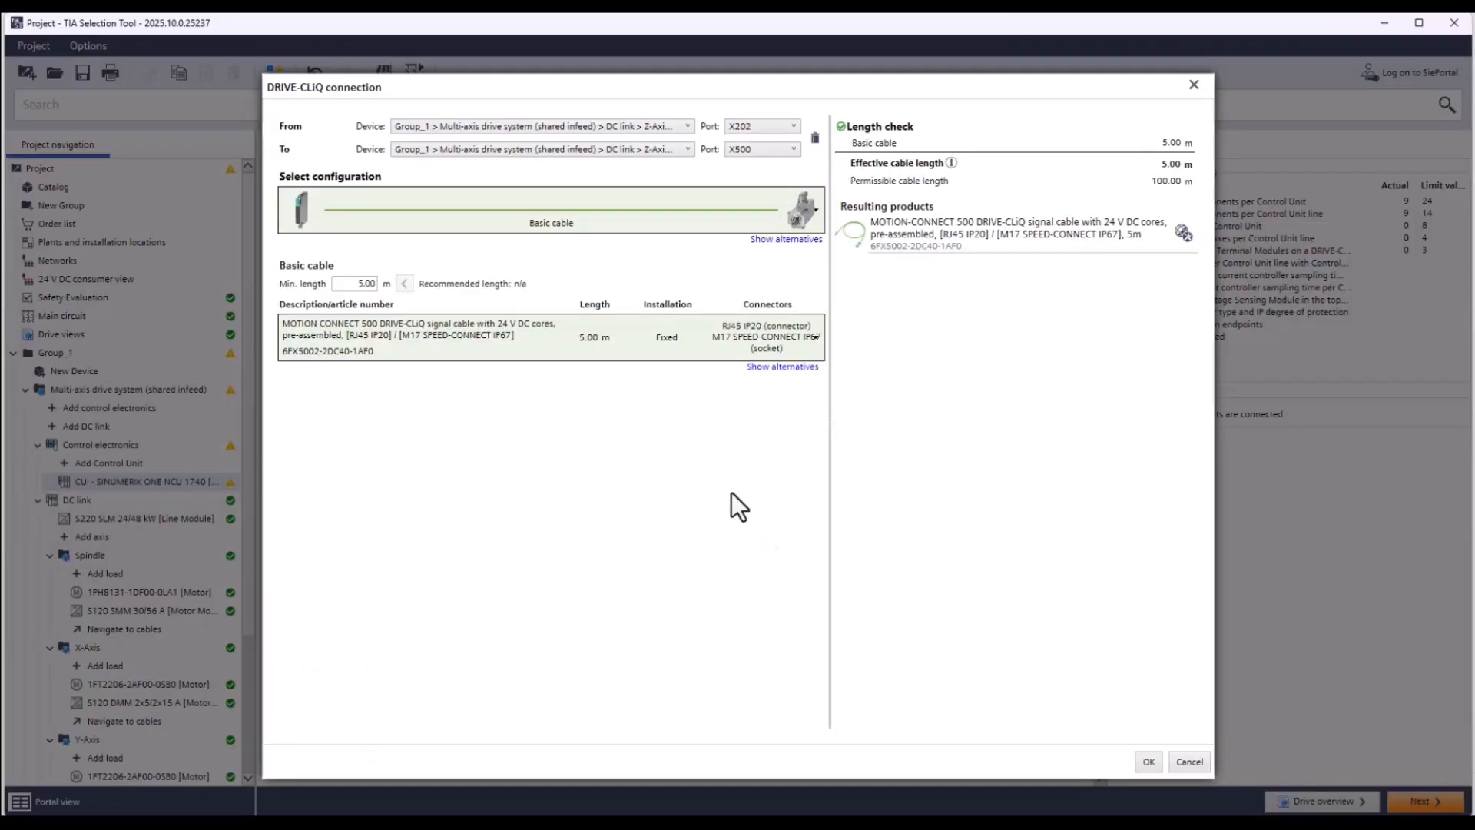
click(367, 285)
text(10)
click(497, 341)
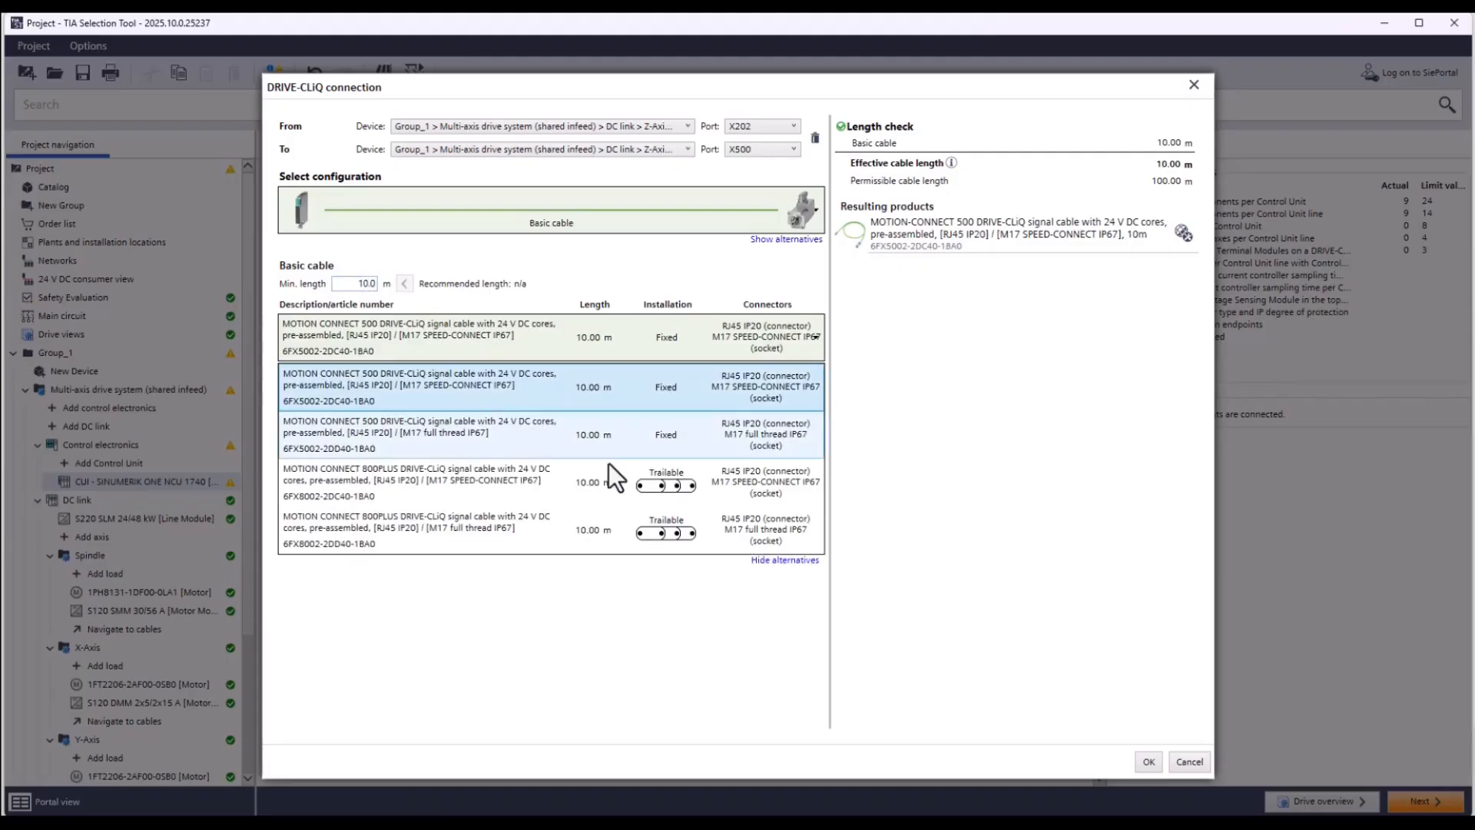
click(606, 480)
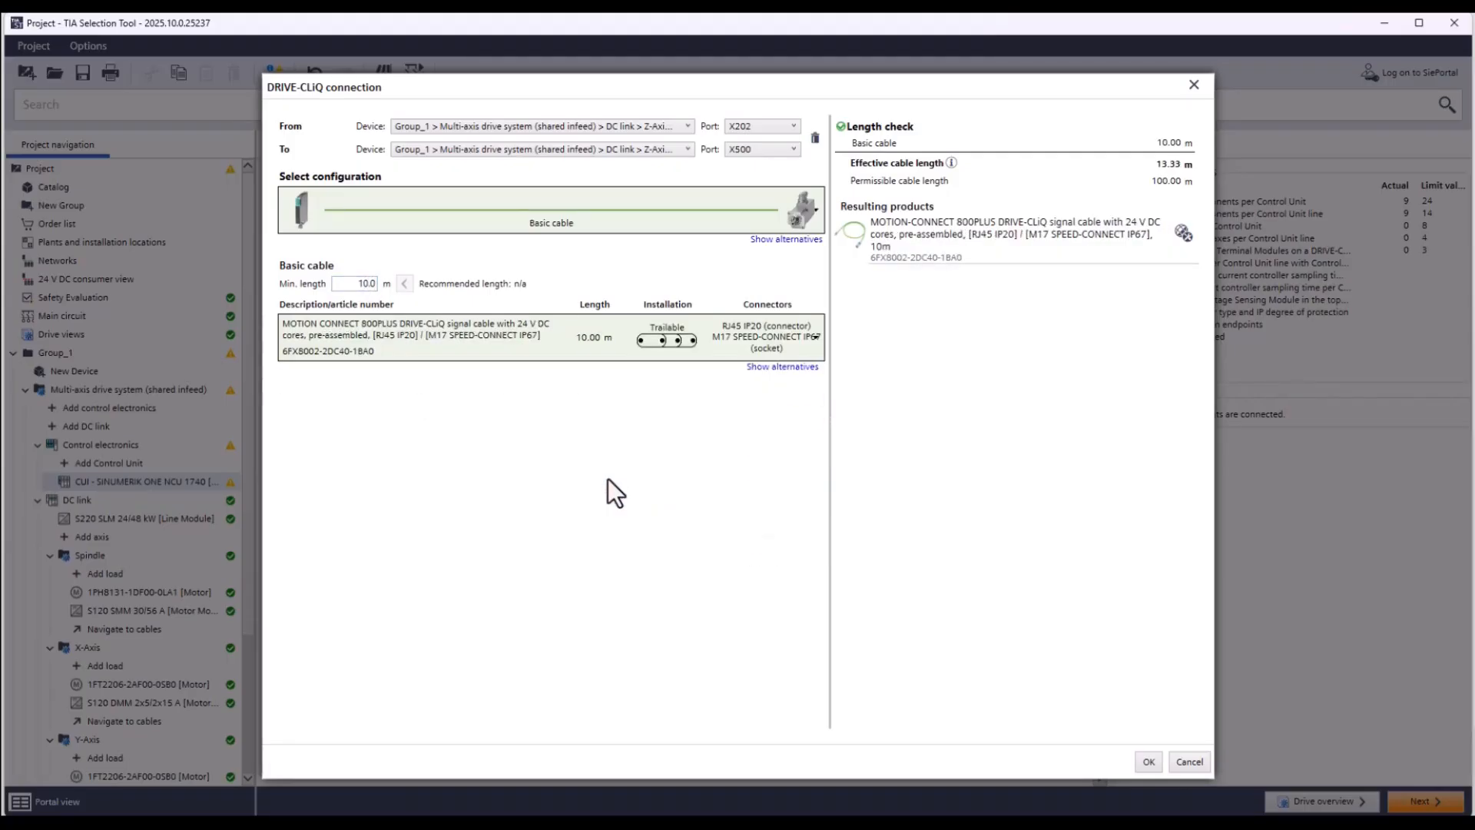
click(1144, 760)
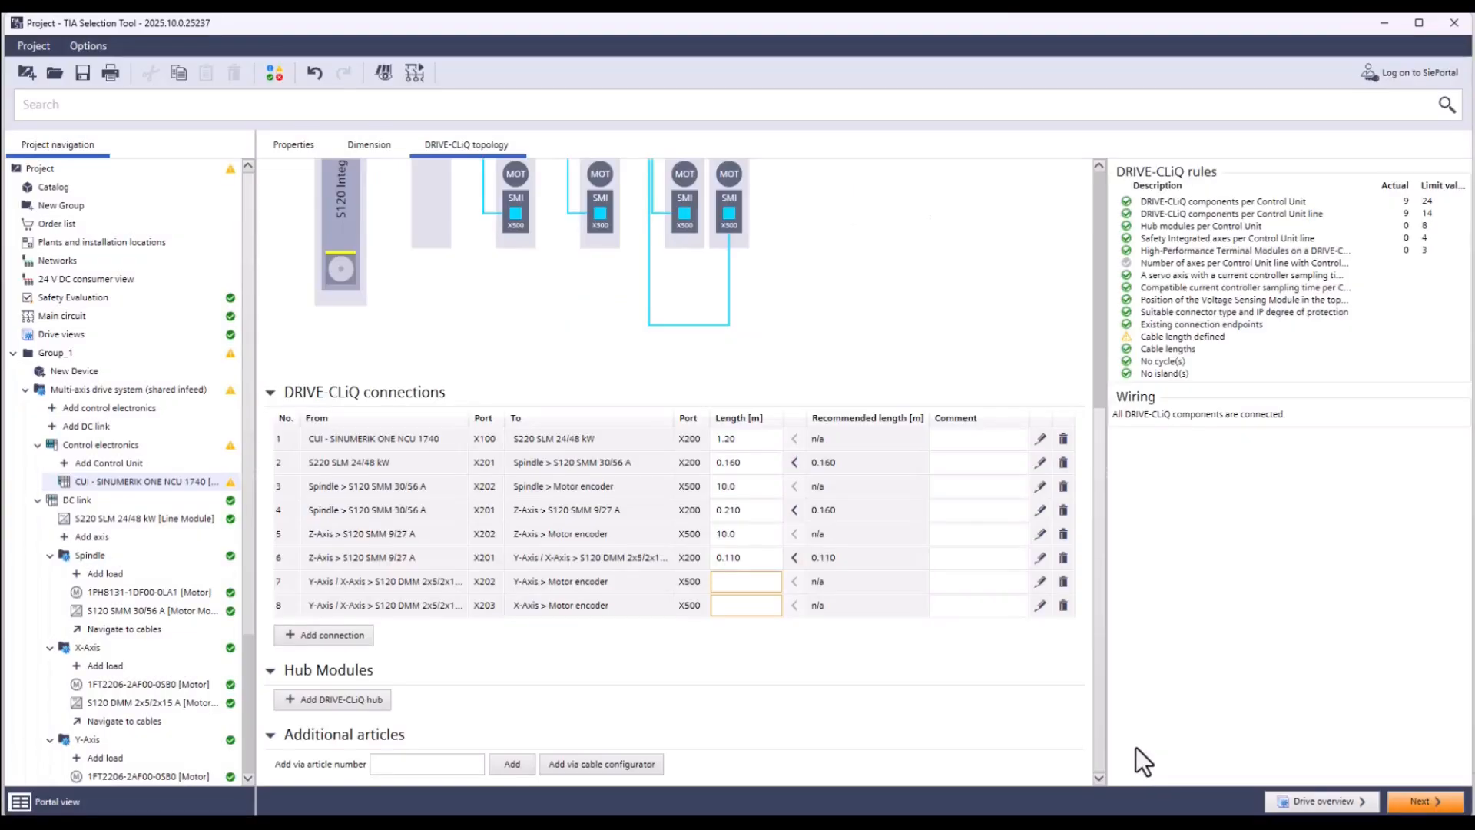
Step: Define the Y-Axis motor encoder connection with a 10 m minimum length and the trailable MOTION-CONNECT 800PLUS cable with M17 SPEED-CONNECT connector
click(750, 588)
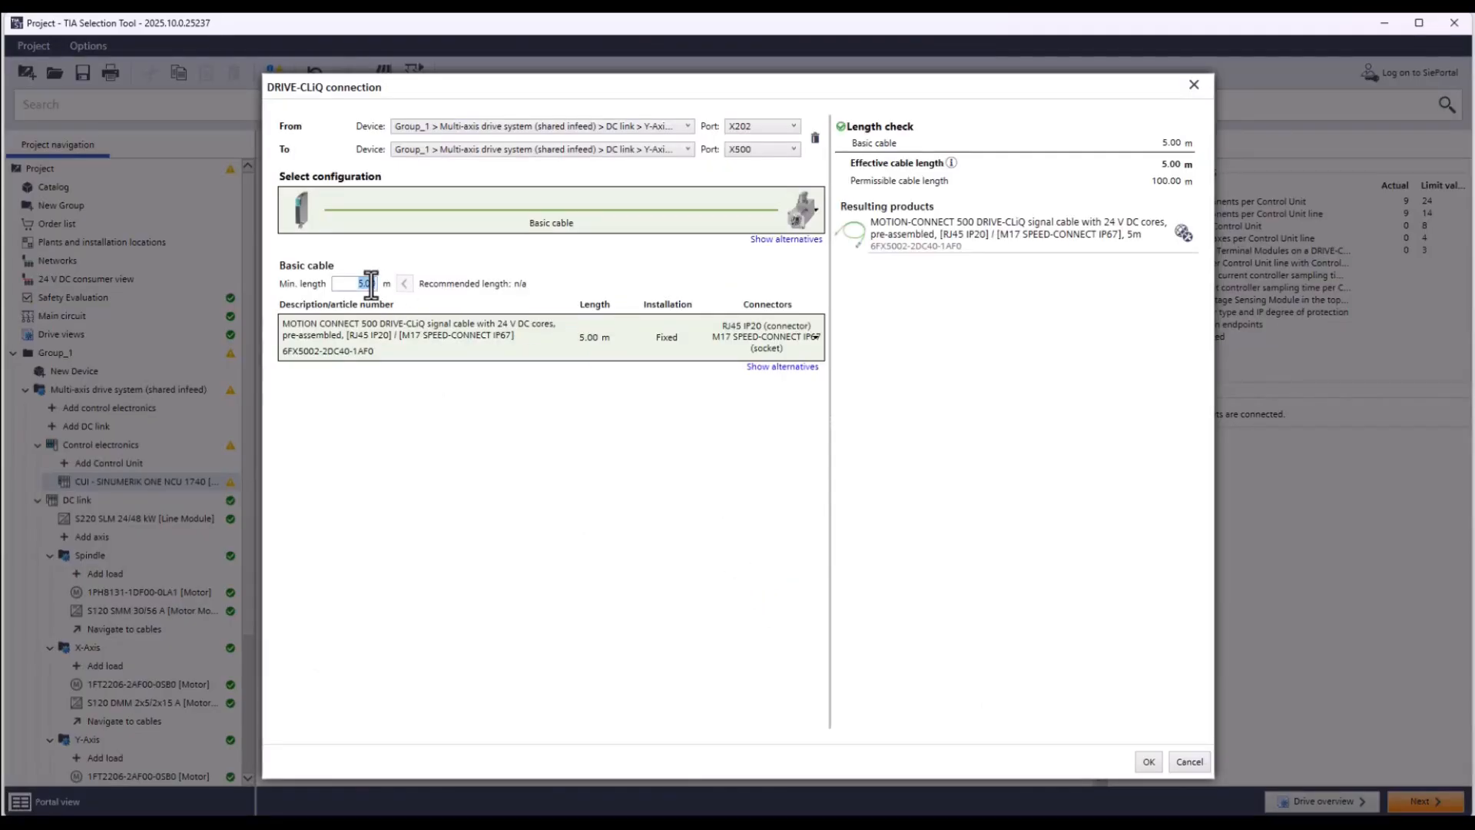
key(BackSpace)
text(10.0)
click(596, 350)
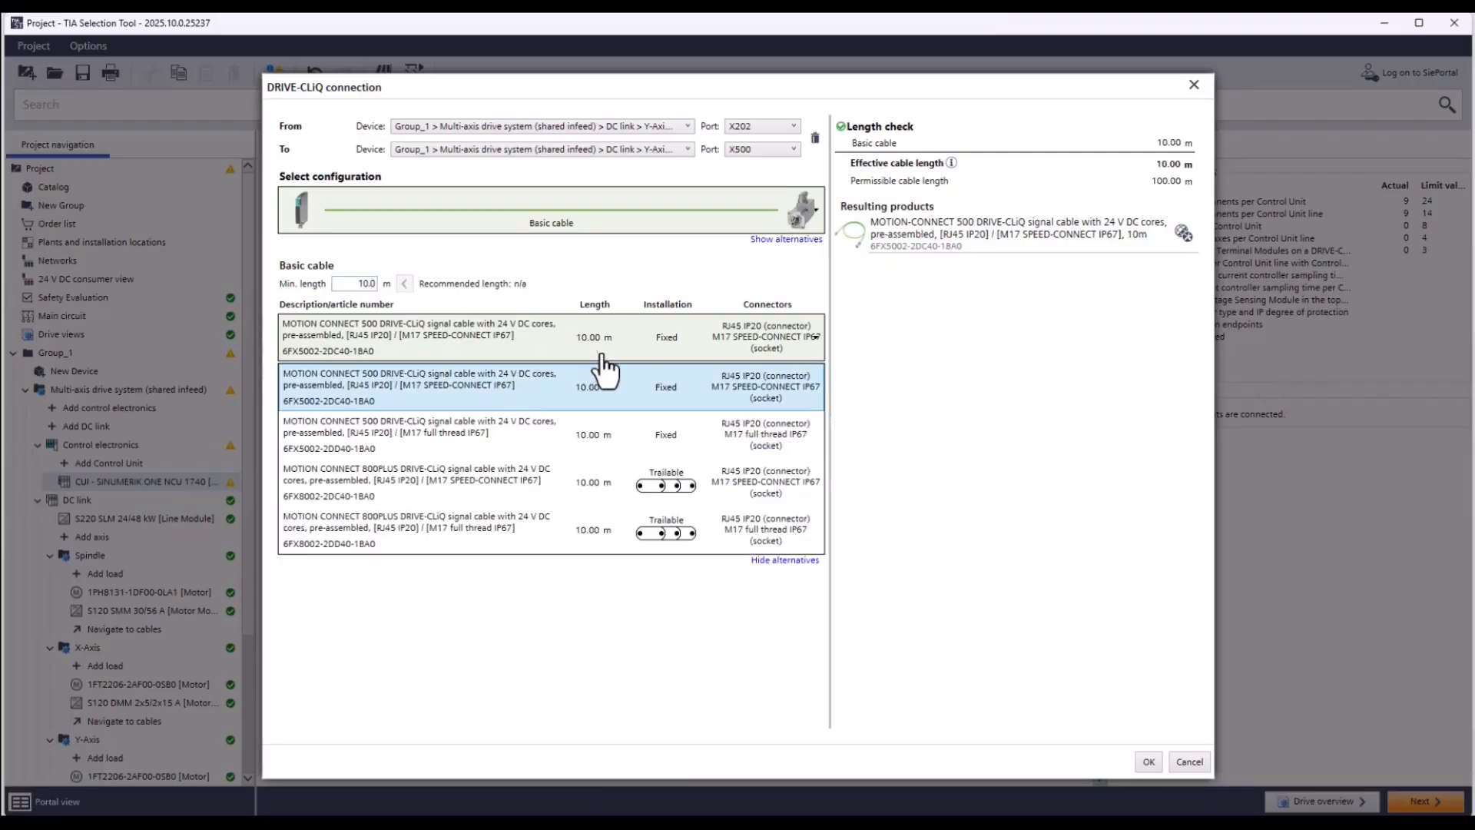
click(598, 489)
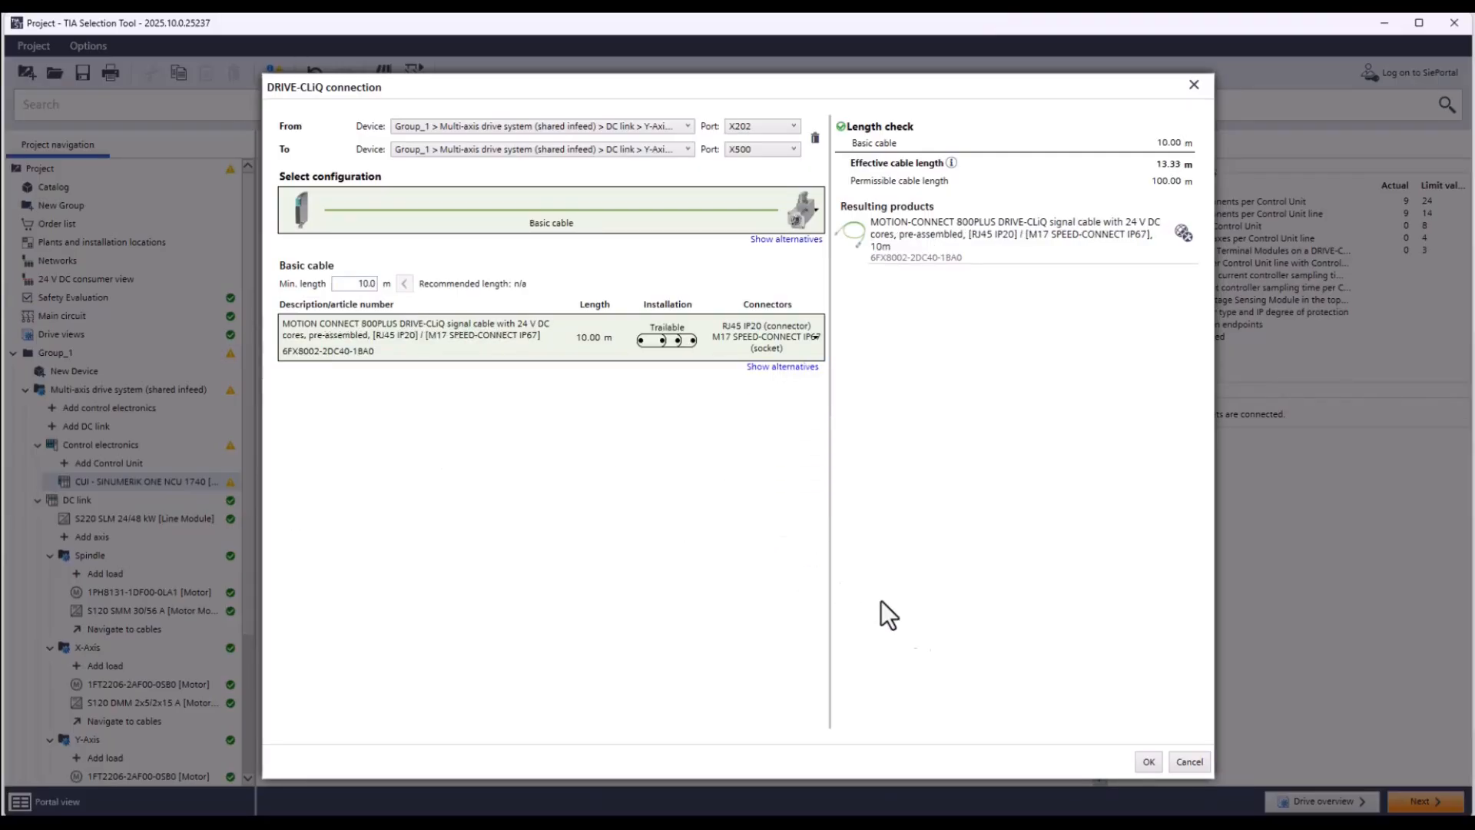
click(1139, 762)
Step: Define the X-Axis motor encoder connection with a 10 m minimum length and the trailable MOTION-CONNECT 800PLUS cable with M17 SPEED-CONNECT connector
double_click(741, 602)
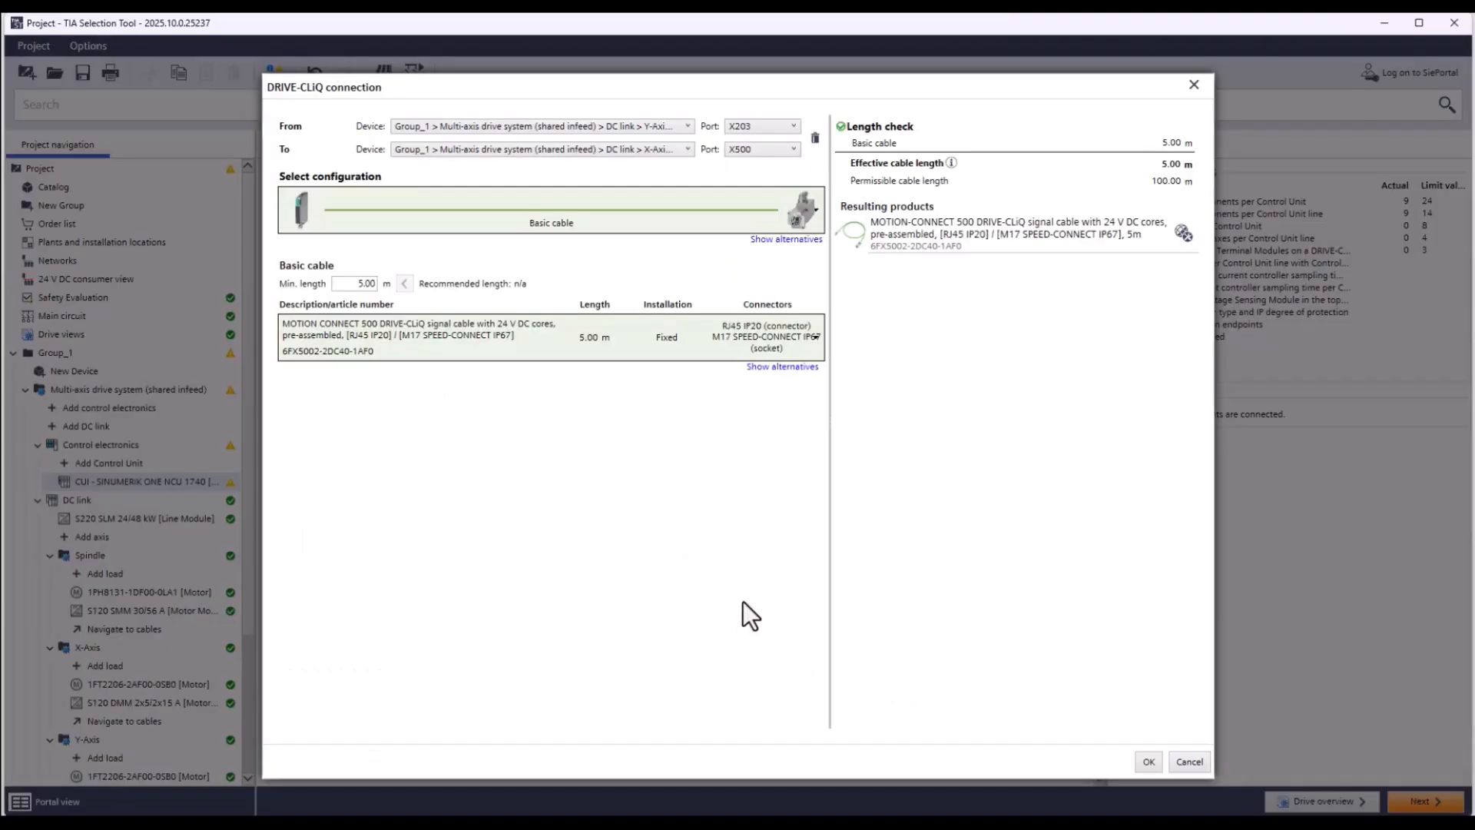
click(363, 288)
text(10)
key(Return)
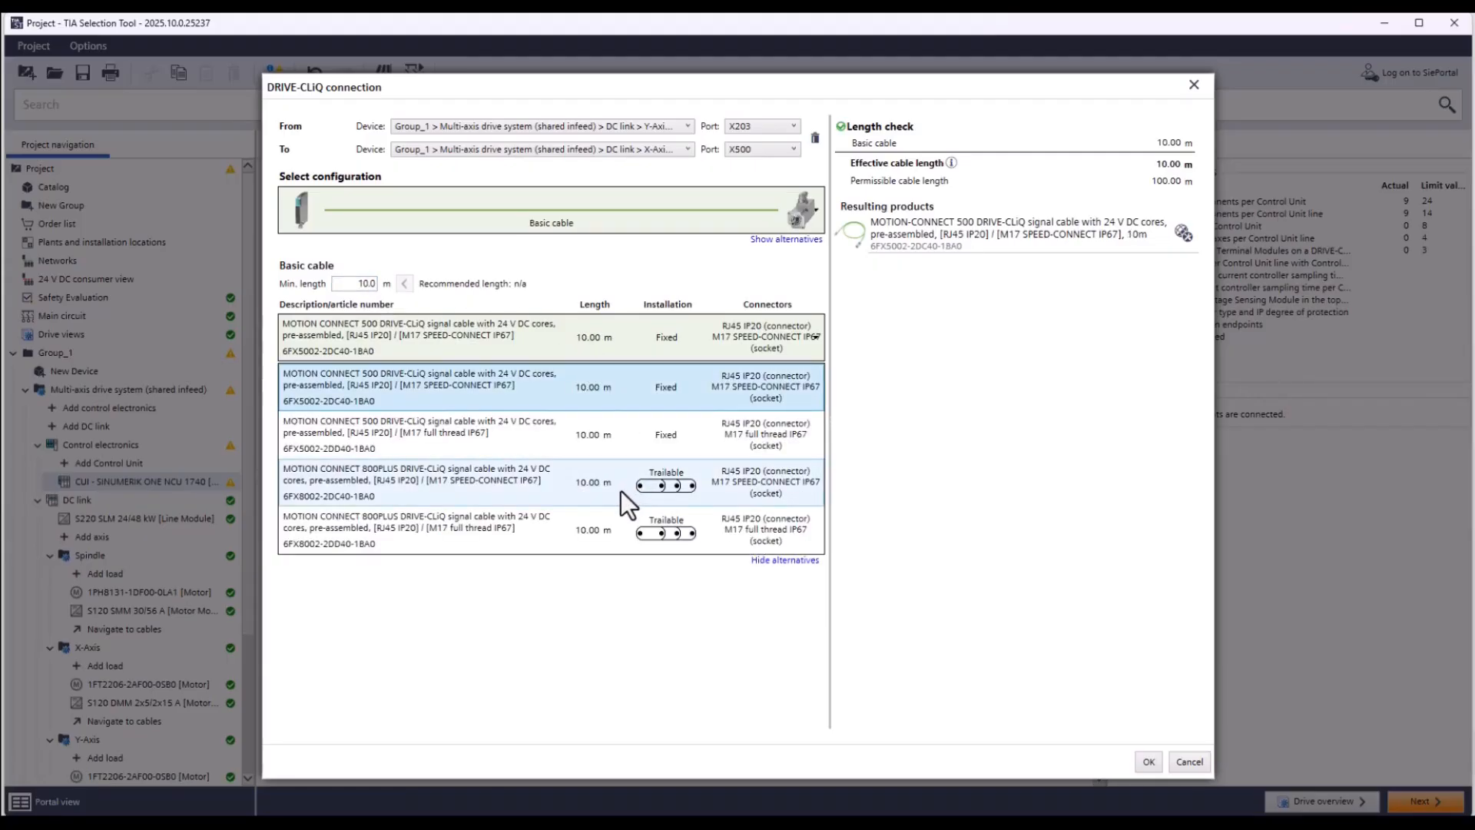
click(620, 491)
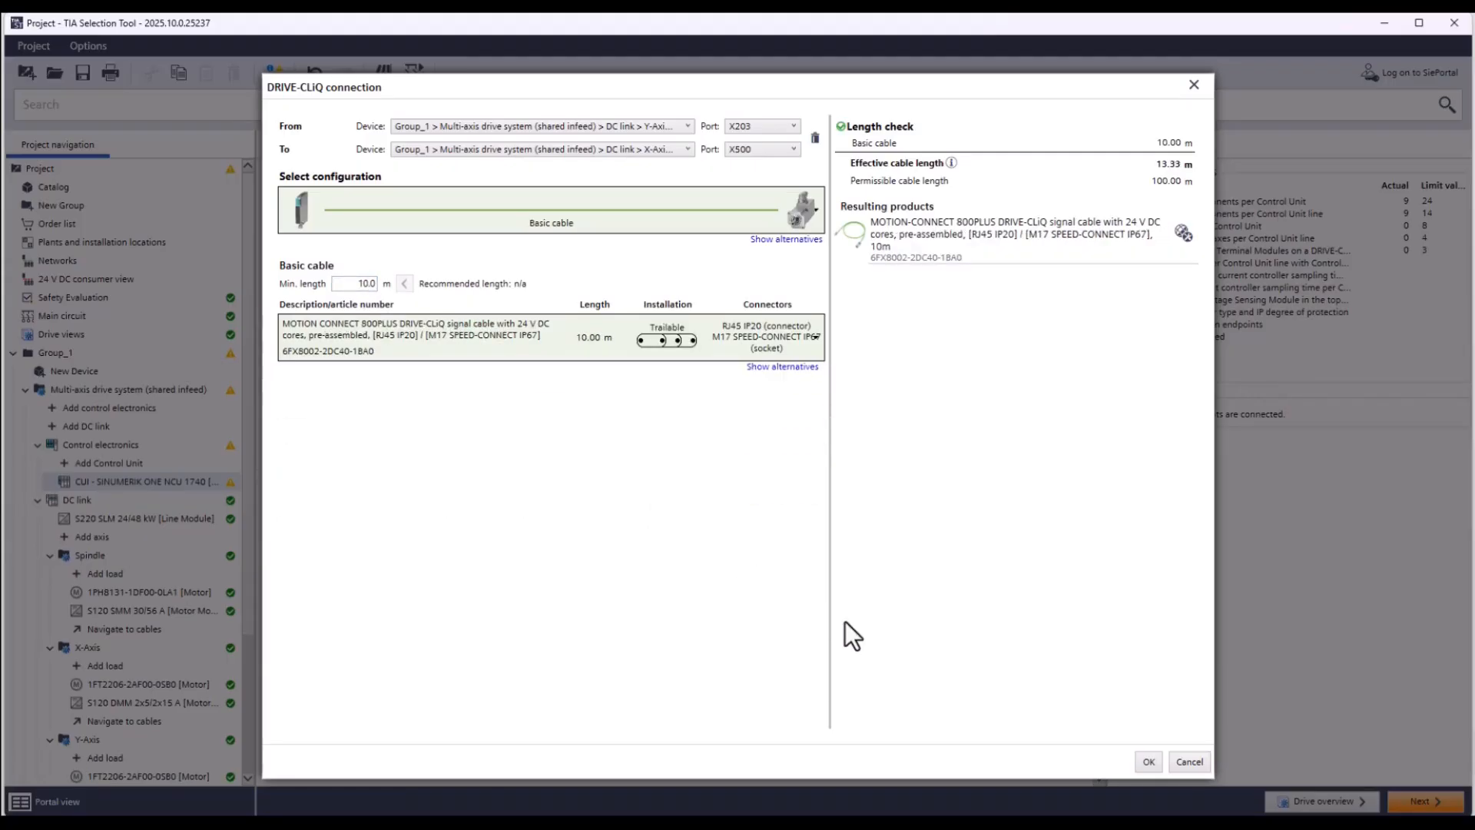
click(1145, 761)
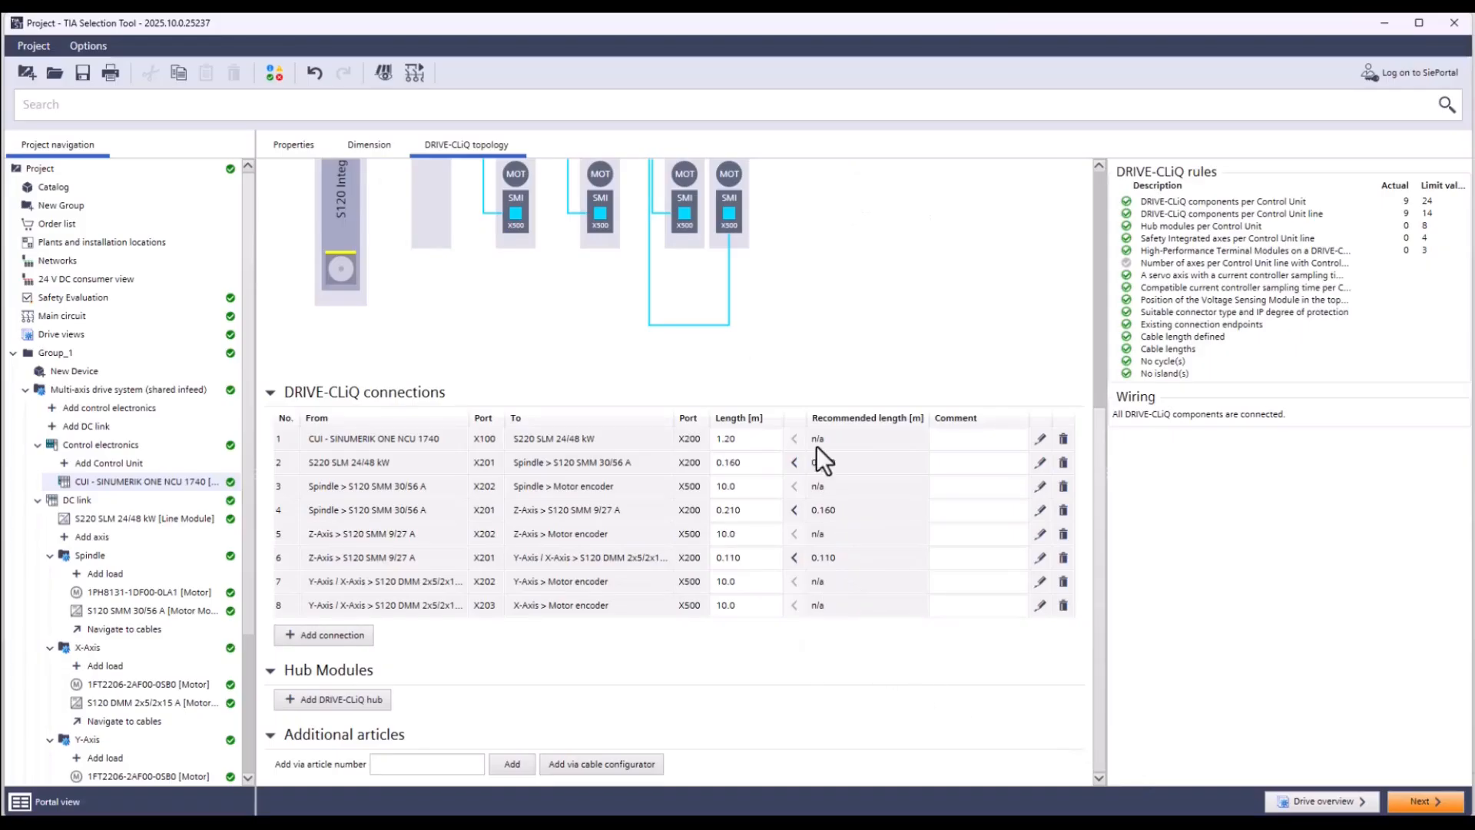
scroll(841, 370, up, 1)
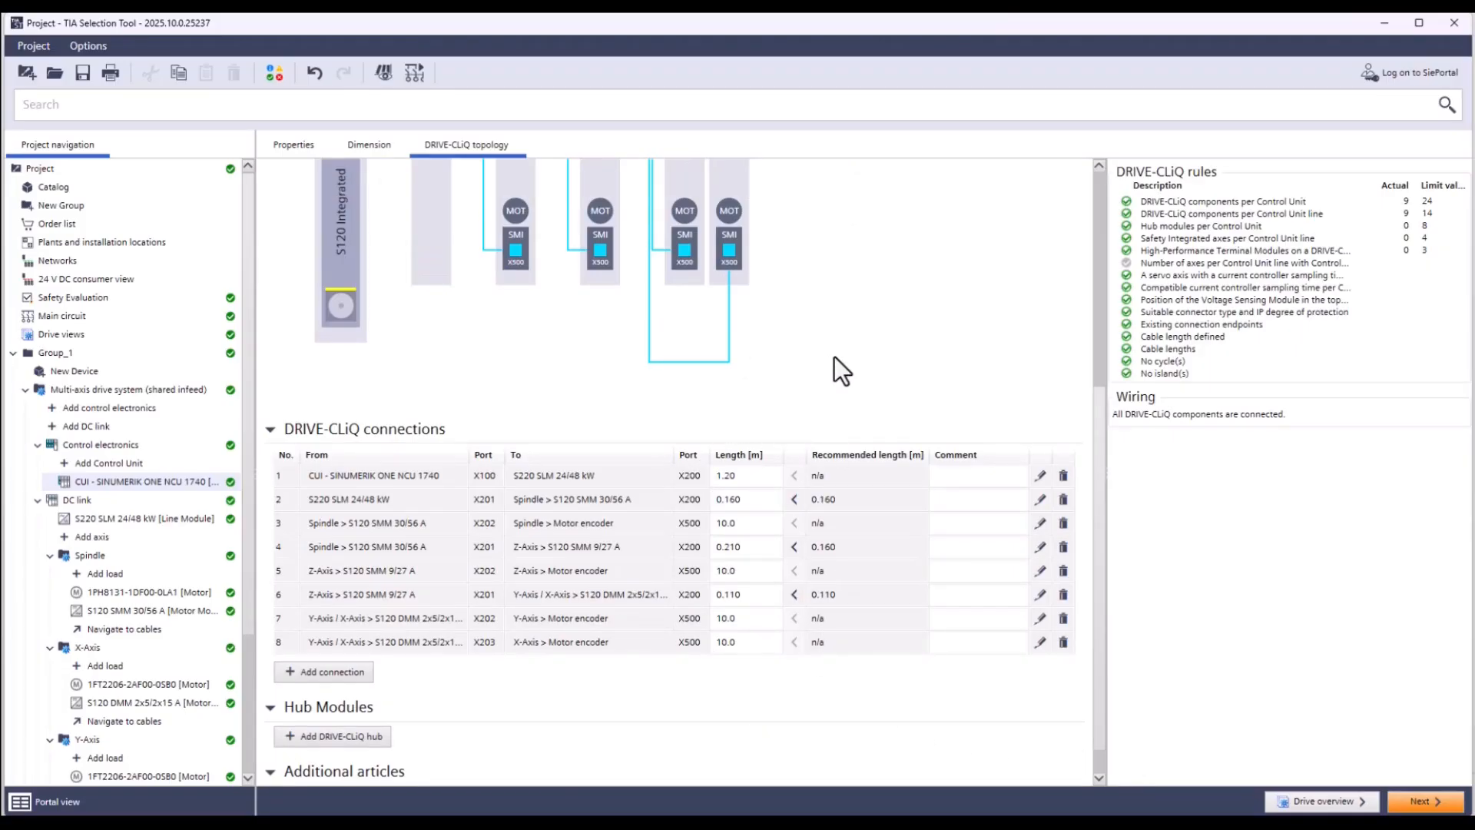
drag(1098, 409, 1085, 522)
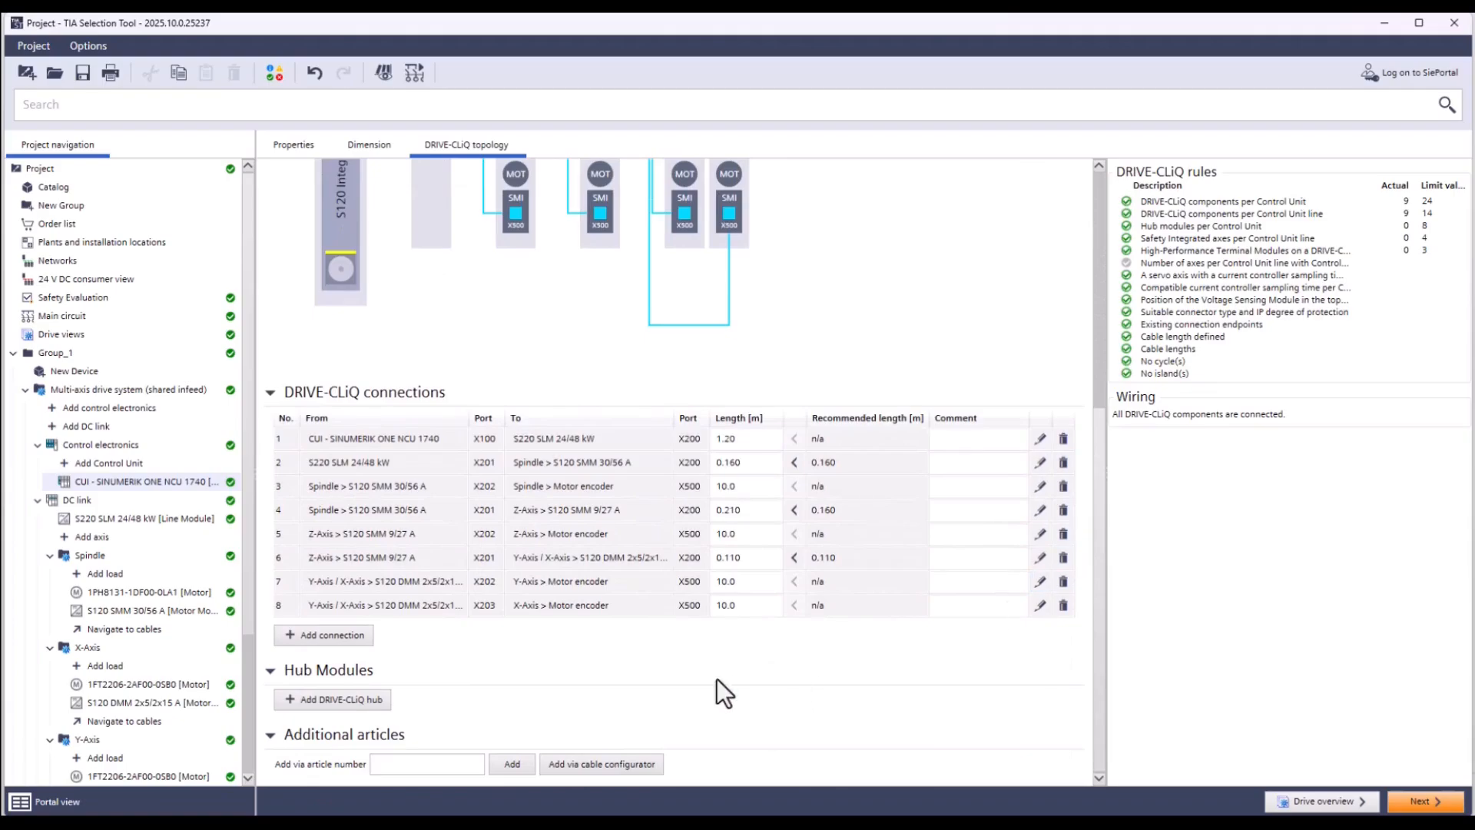